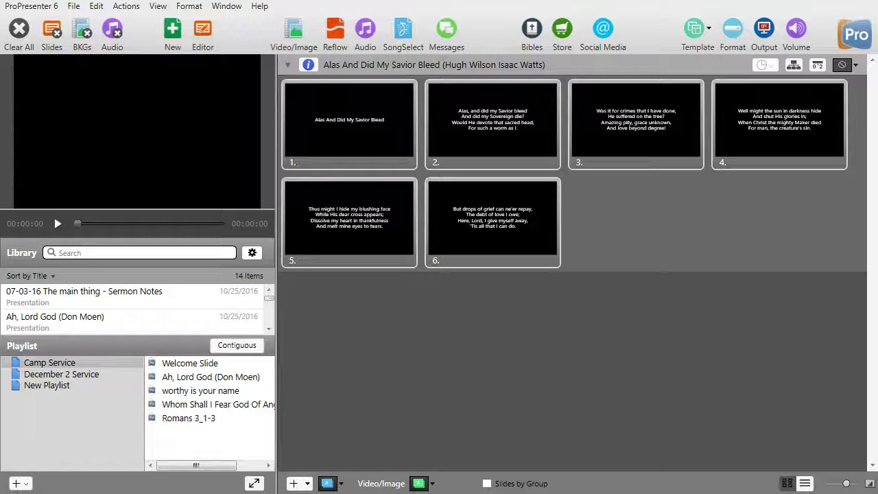
Create a new template group and save it under the name Test
{"action": "left_click", "coordinate": [698, 33]}
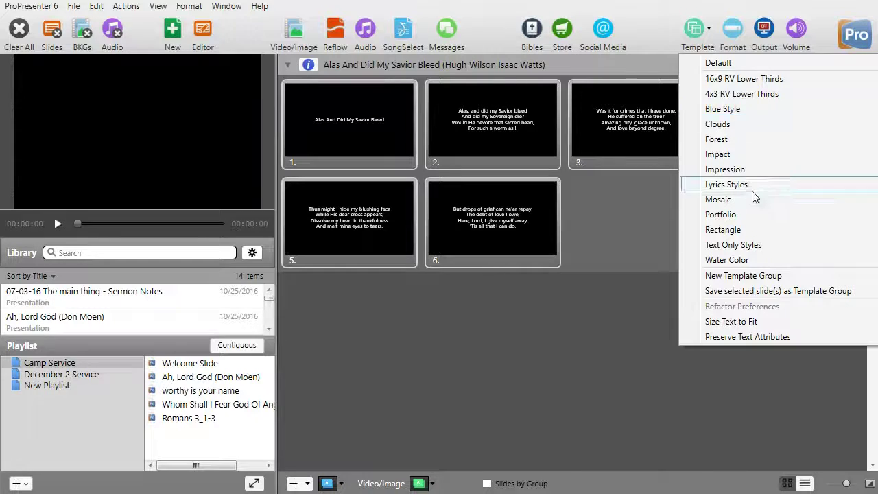
{"action": "left_click", "coordinate": [755, 279]}
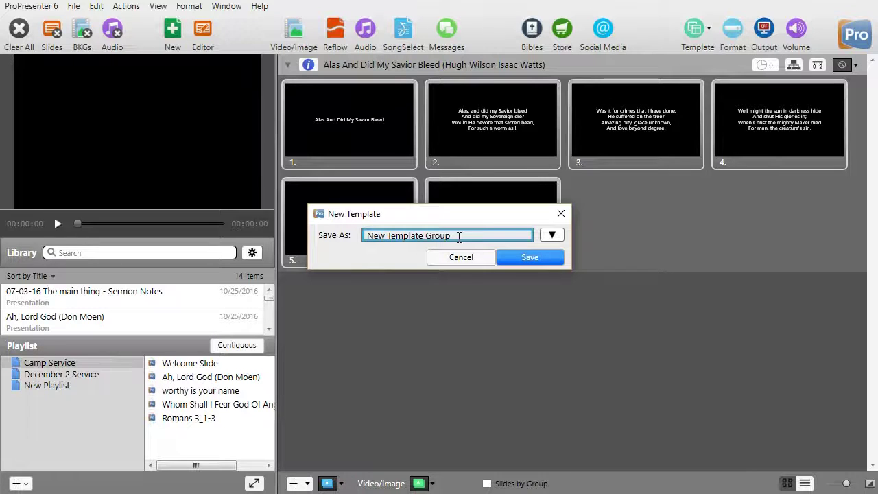
{"action": "left_click_drag", "start_coordinate": [459, 235], "coordinate": [341, 237]}
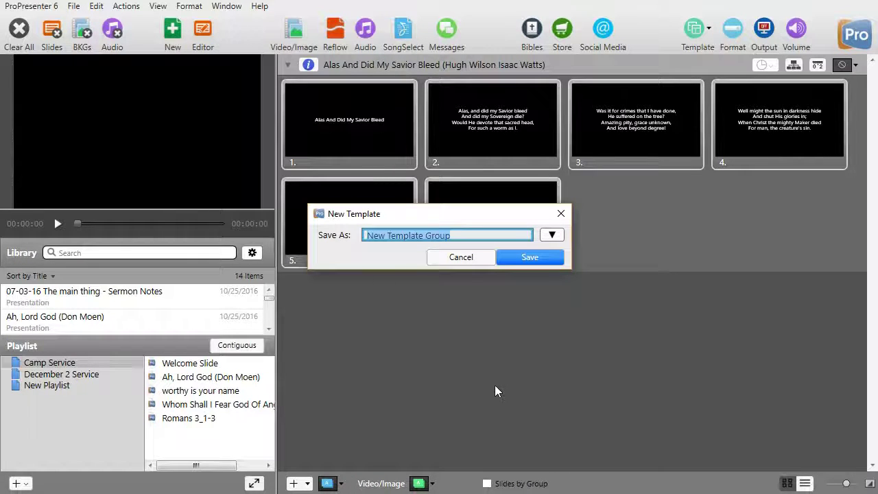
{"action": "type", "text": "T"}
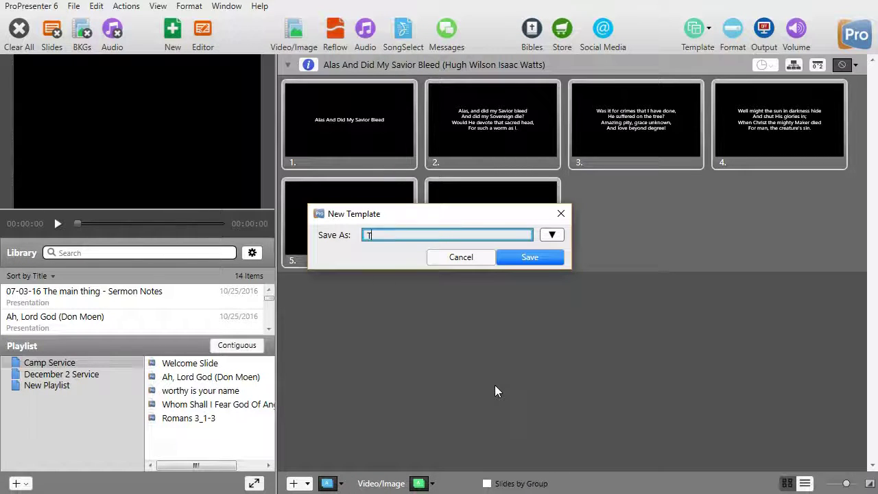
{"action": "type", "text": "est"}
{"action": "left_click", "coordinate": [528, 257]}
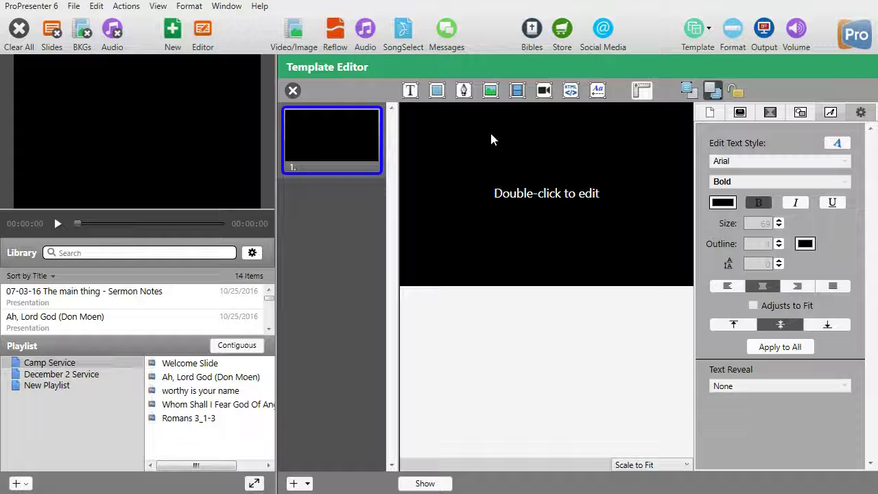
Insert the picture Beattitudes 6 from the OneDrive Israel Pictures folder into the template slide
{"action": "left_click", "coordinate": [490, 92]}
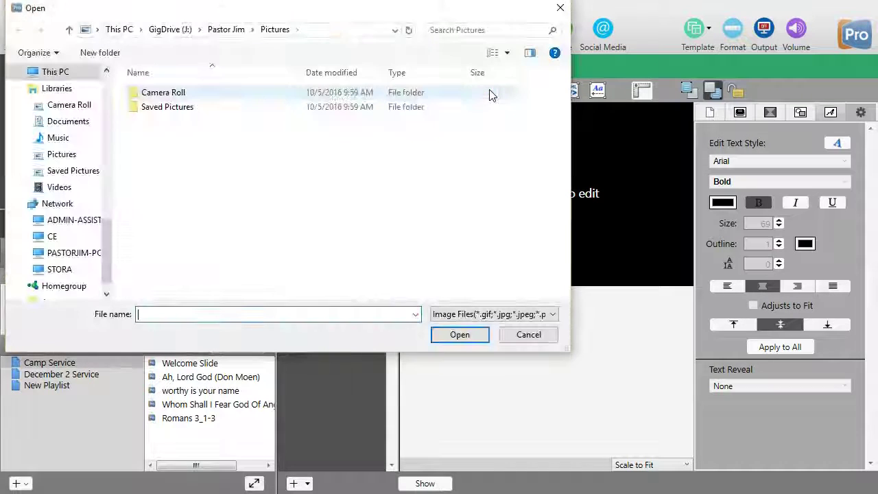
{"action": "left_click_drag", "start_coordinate": [107, 239], "coordinate": [94, 78]}
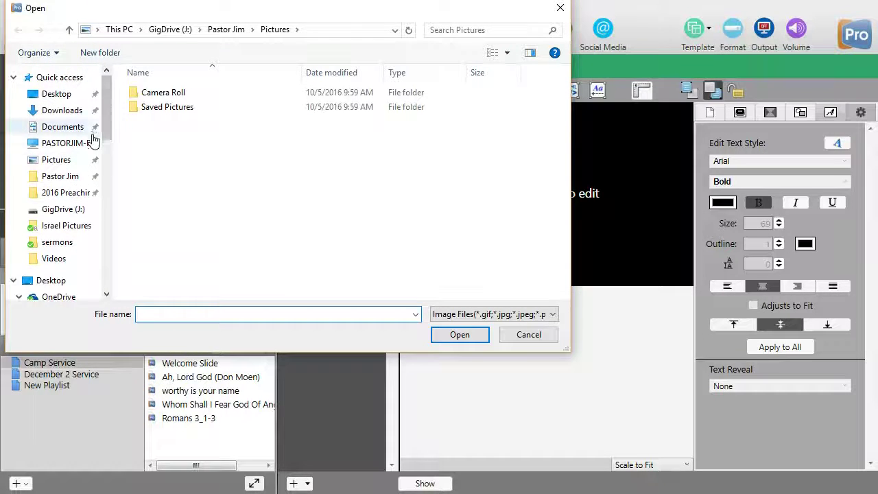
{"action": "left_click_drag", "start_coordinate": [105, 119], "coordinate": [107, 182]}
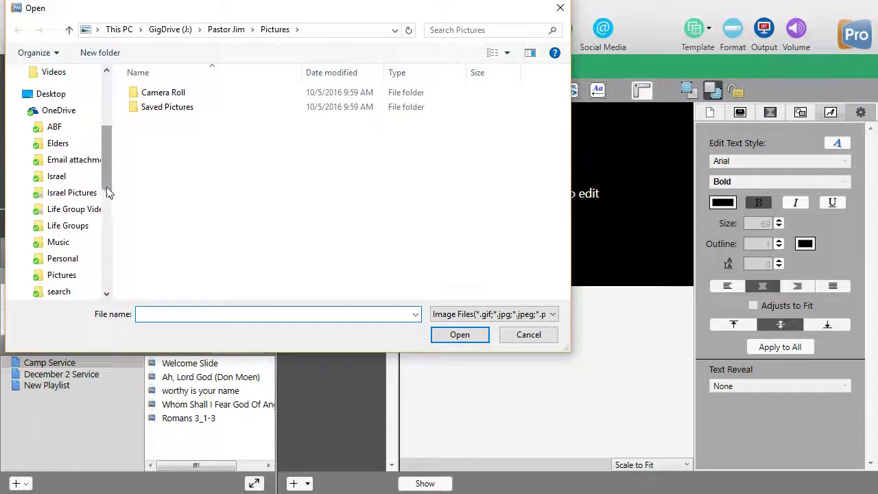
{"action": "left_click", "coordinate": [77, 193]}
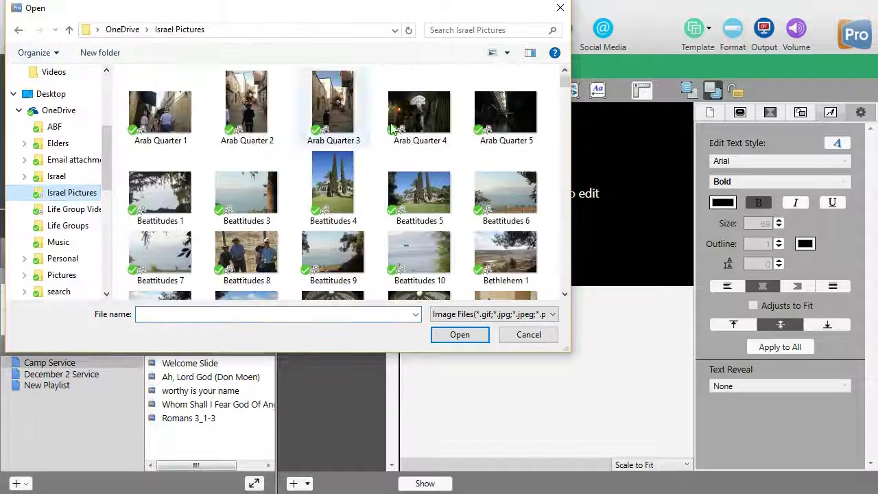
{"action": "double_click", "coordinate": [496, 196]}
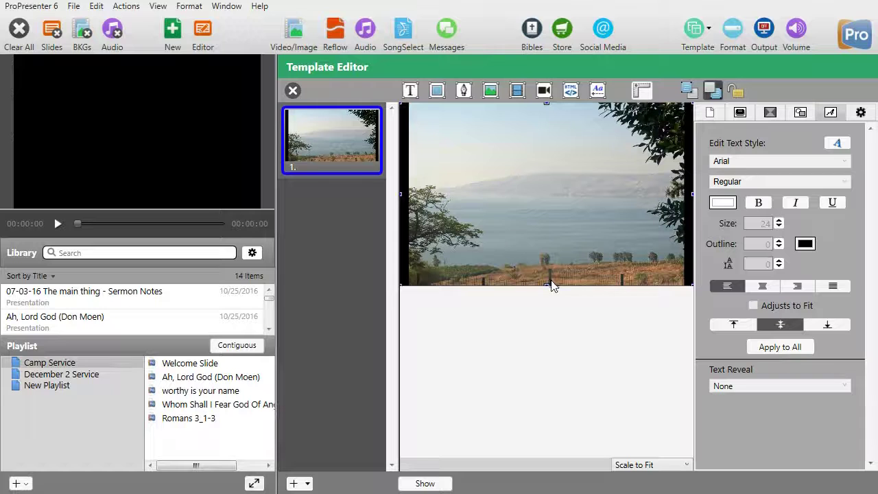
Enlarge and reposition the picture so it covers the whole slide, and send it behind the text
{"action": "left_click_drag", "start_coordinate": [510, 227], "coordinate": [503, 178]}
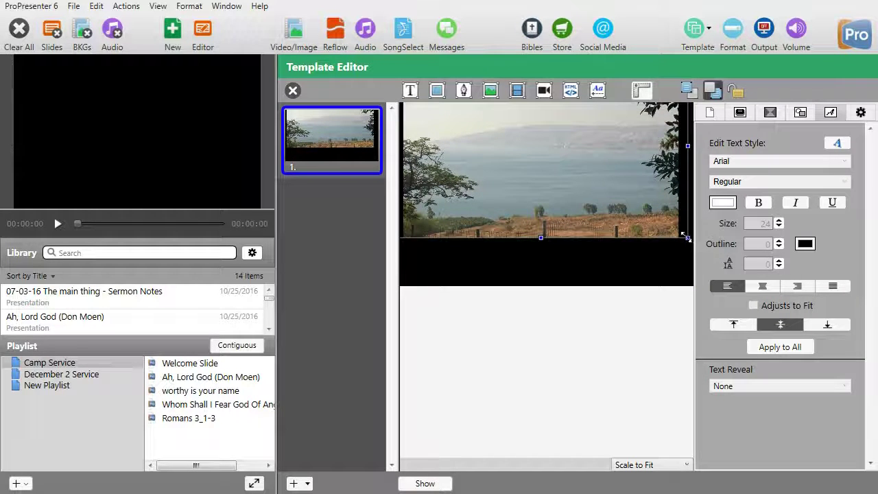
{"action": "left_click_drag", "start_coordinate": [686, 237], "coordinate": [728, 271]}
{"action": "left_click_drag", "start_coordinate": [535, 165], "coordinate": [500, 214]}
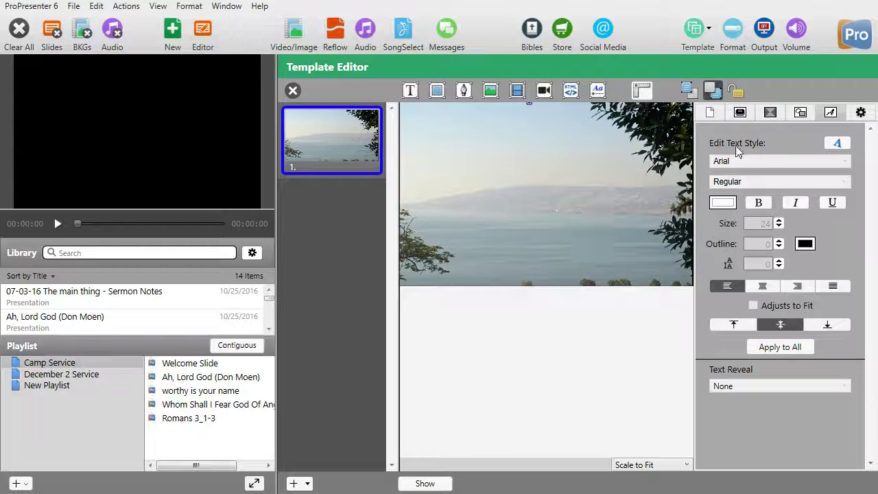
{"action": "left_click", "coordinate": [715, 95]}
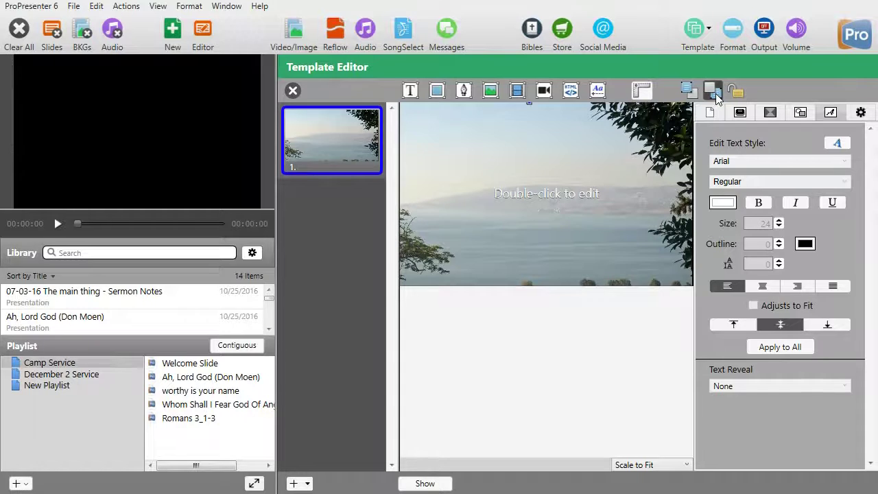
Colour the slide's placeholder text Blue from the colour list and make it bold
{"action": "double_click", "coordinate": [538, 195]}
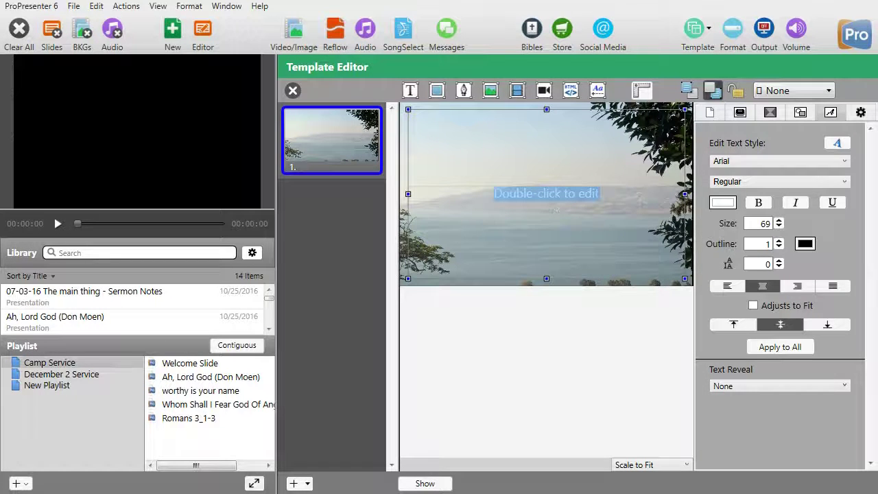
{"action": "left_click", "coordinate": [722, 202]}
{"action": "left_click", "coordinate": [522, 241]}
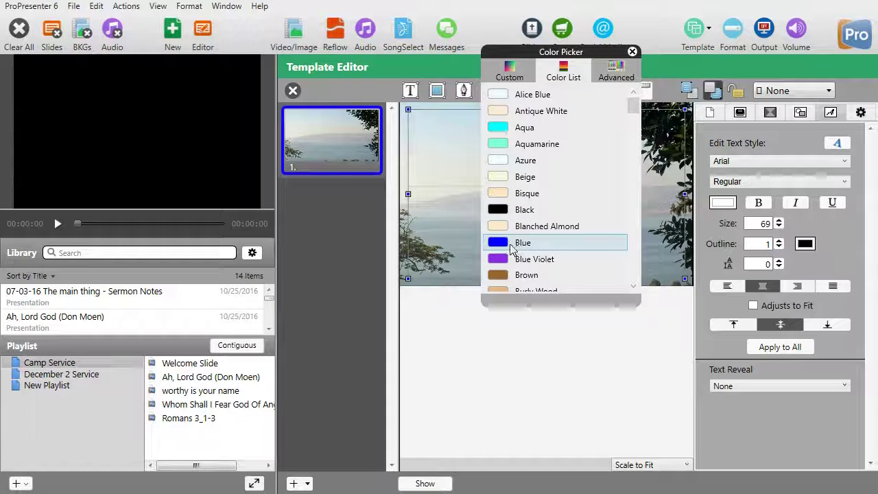
{"action": "left_click", "coordinate": [632, 52]}
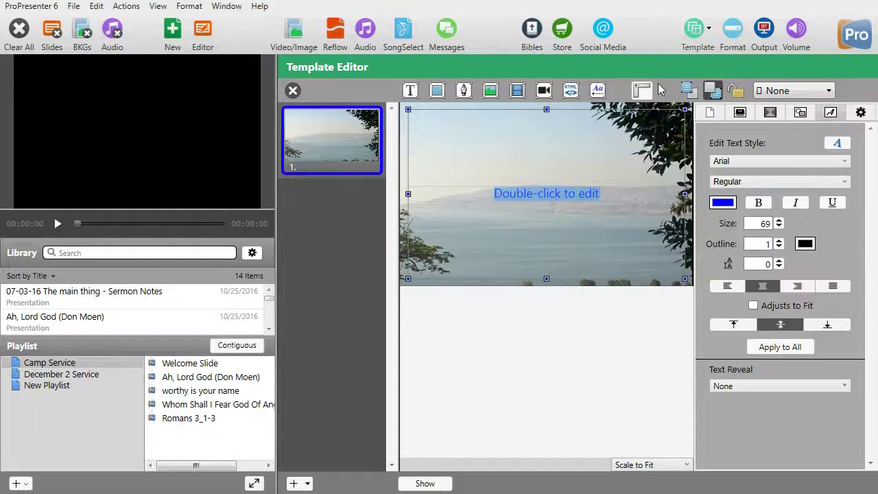
{"action": "left_click", "coordinate": [758, 202]}
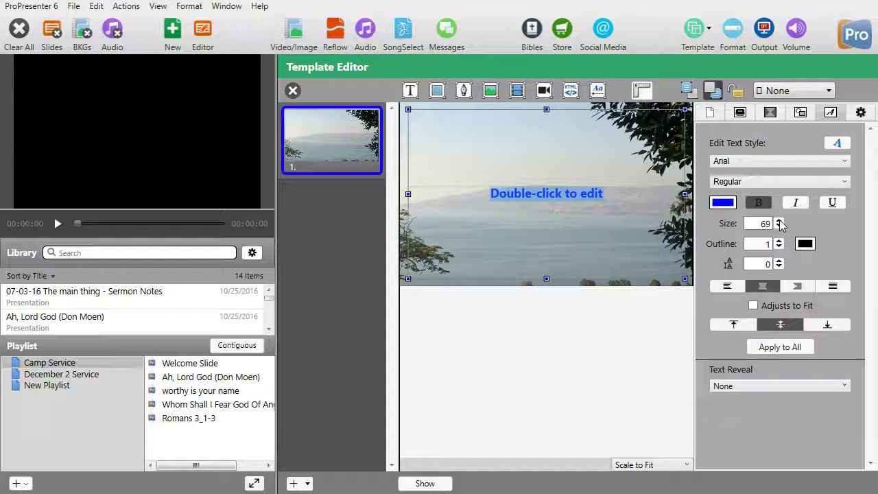
Increase the placeholder text's font size to 80
{"action": "left_click", "coordinate": [779, 220]}
{"action": "left_click", "coordinate": [779, 220]}
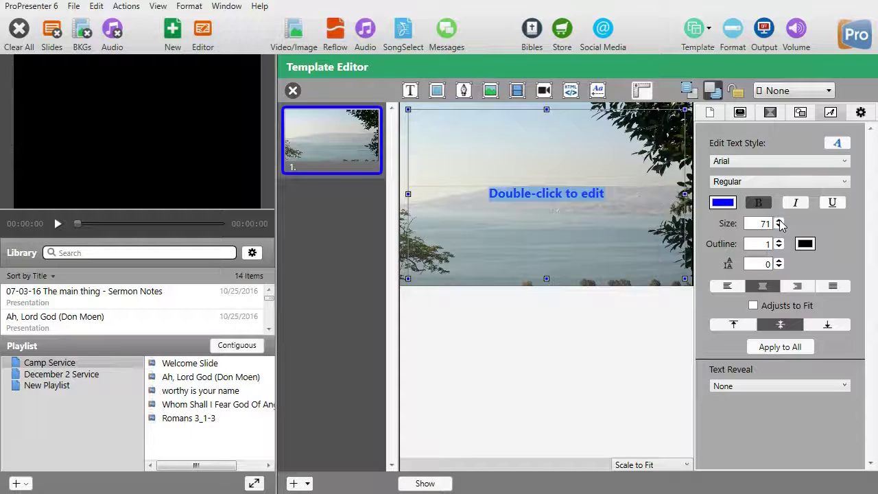
{"action": "left_click", "coordinate": [780, 220]}
{"action": "left_click", "coordinate": [779, 221]}
{"action": "left_click", "coordinate": [779, 220]}
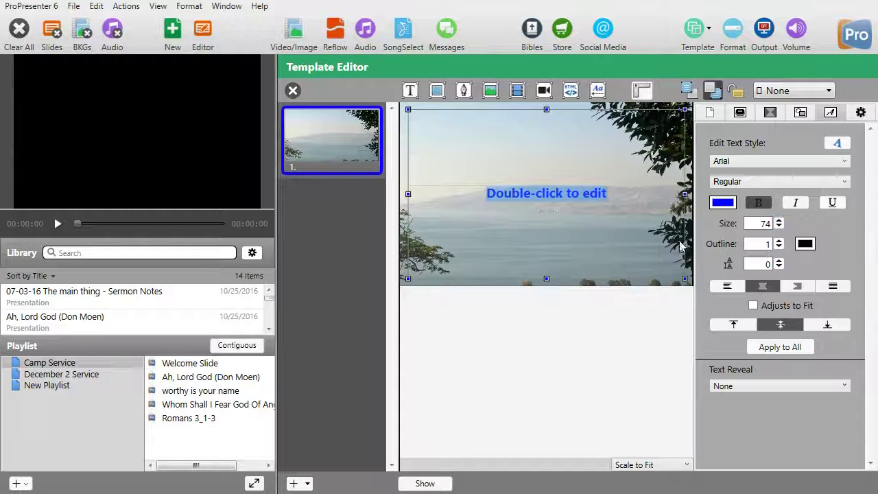
{"action": "key", "text": "Up"}
{"action": "key", "text": "Up"}
{"action": "key", "text": "Up"}
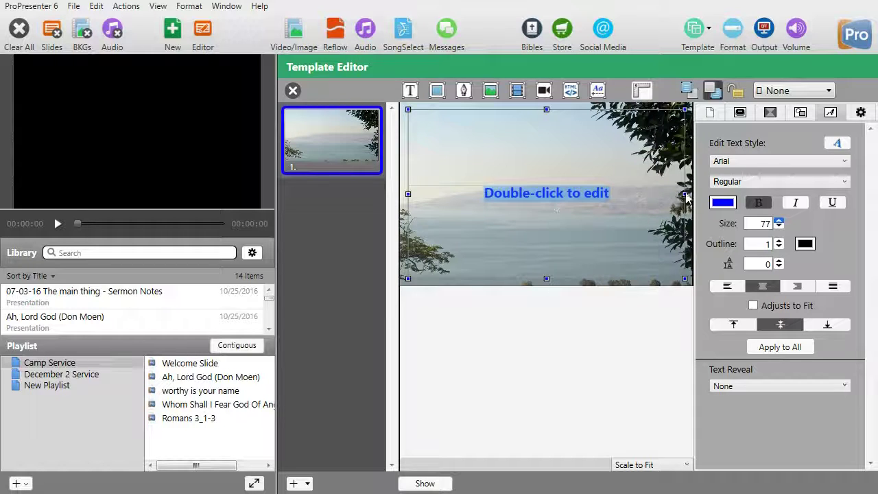
{"action": "key", "text": "Up"}
{"action": "key", "text": "Up"}
{"action": "key", "text": "Up"}
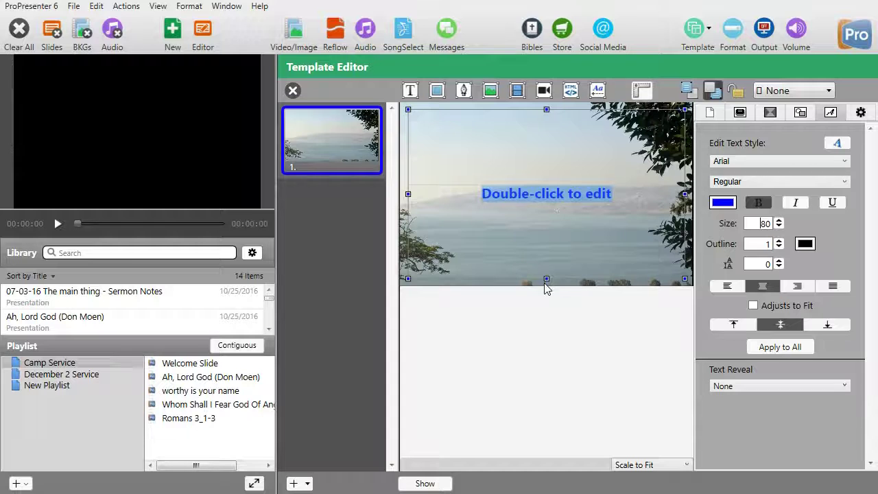
Shrink the text box slightly by pulling in its bottom and right edges, and deselect it
{"action": "left_click", "coordinate": [554, 261]}
{"action": "left_click_drag", "start_coordinate": [554, 261], "coordinate": [554, 265]}
{"action": "left_click_drag", "start_coordinate": [684, 187], "coordinate": [669, 189]}
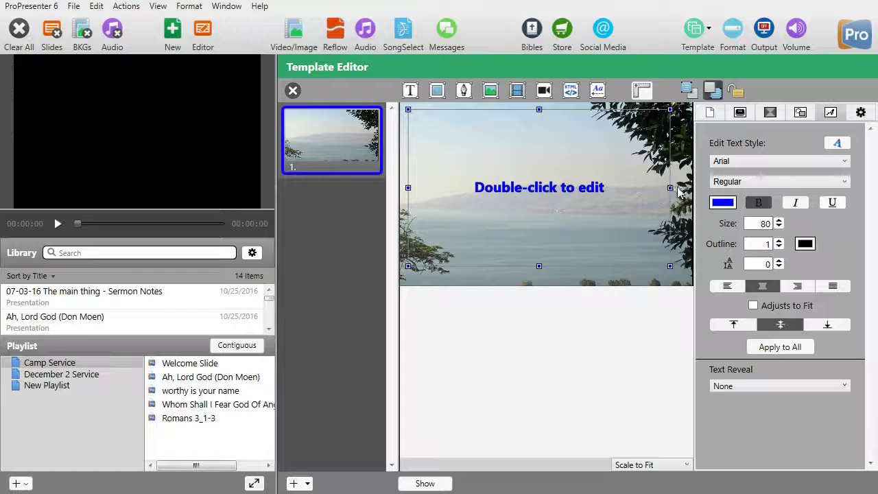
{"action": "right_click", "coordinate": [517, 240]}
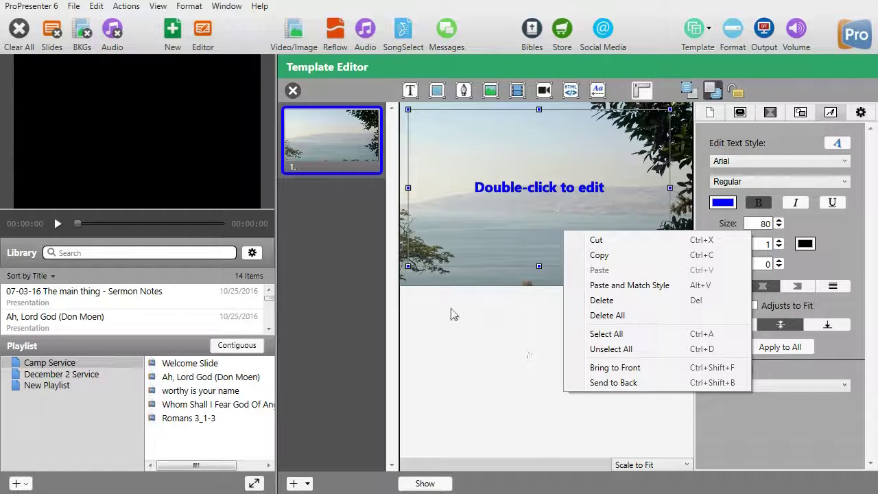
{"action": "left_click", "coordinate": [358, 251]}
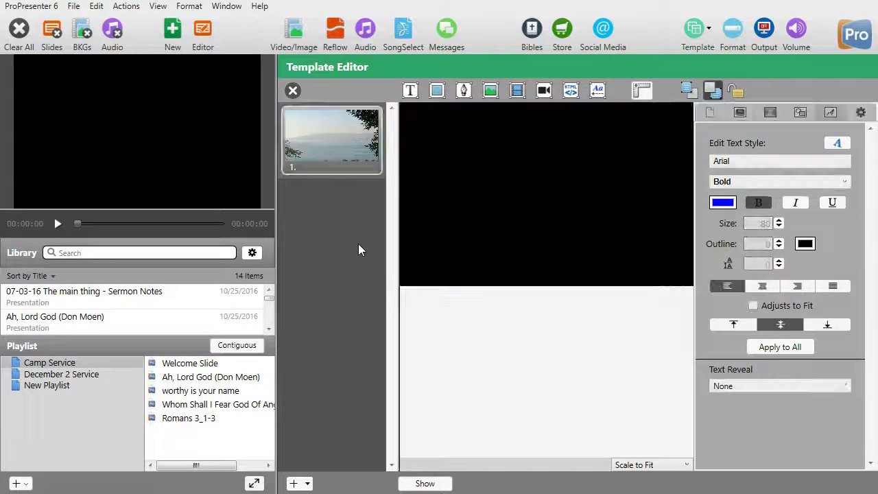
Give the first template slide the custom label Galilee without saving the label for reuse
{"action": "right_click", "coordinate": [325, 144]}
{"action": "mouse_move", "coordinate": [369, 156]}
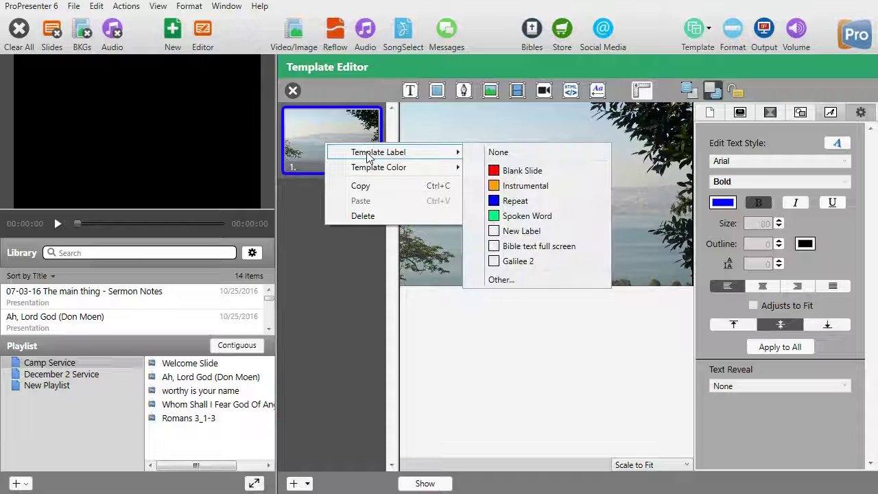
{"action": "left_click", "coordinate": [523, 281]}
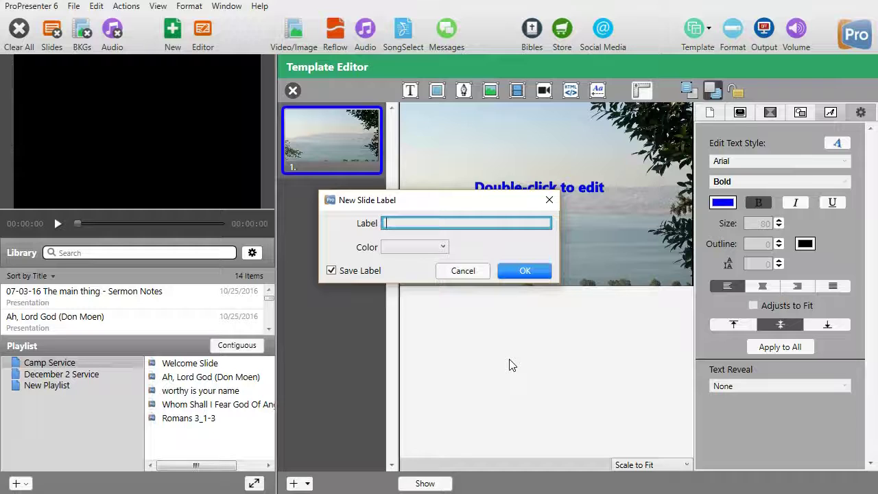
{"action": "type", "text": "Galilee"}
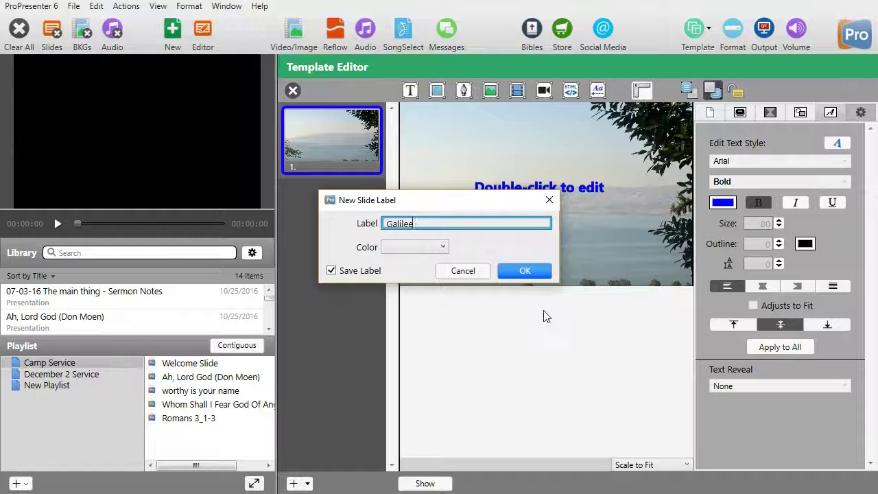
{"action": "left_click", "coordinate": [335, 273]}
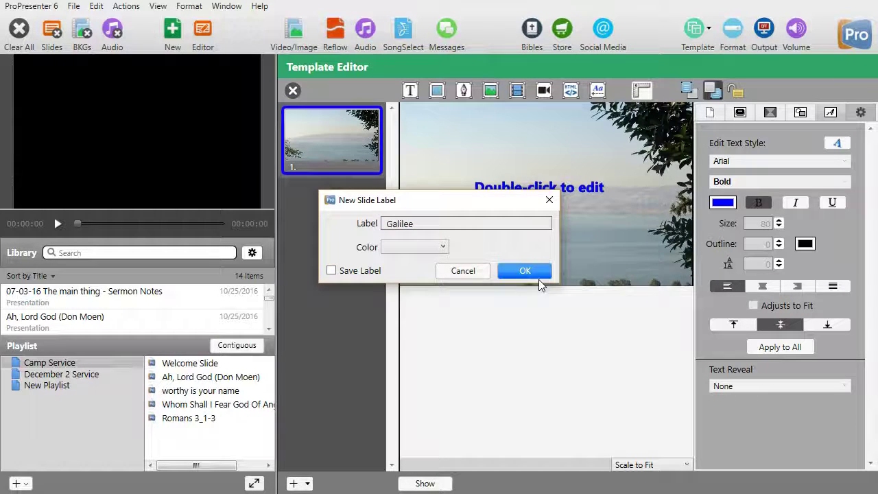
{"action": "left_click", "coordinate": [539, 272]}
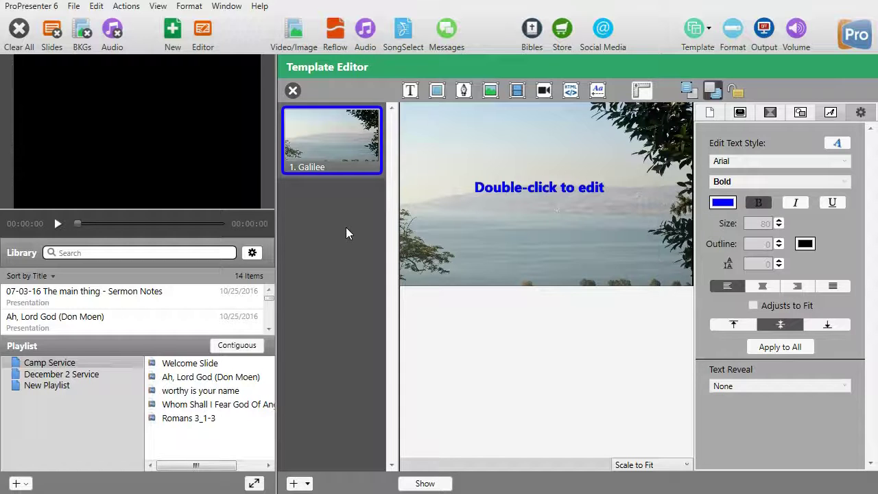
Add a second template slide and insert the picture Beattitudes 3 from the OneDrive Israel Pictures folder
{"action": "left_click", "coordinate": [294, 483]}
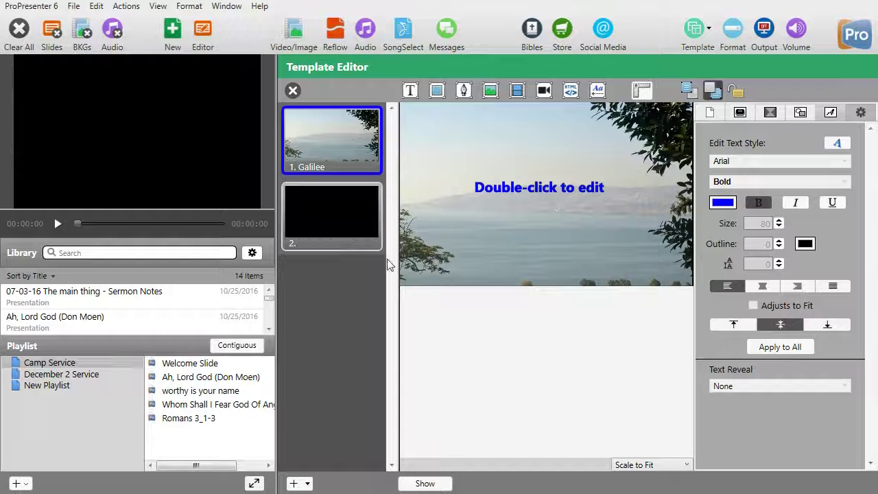
{"action": "left_click", "coordinate": [342, 220]}
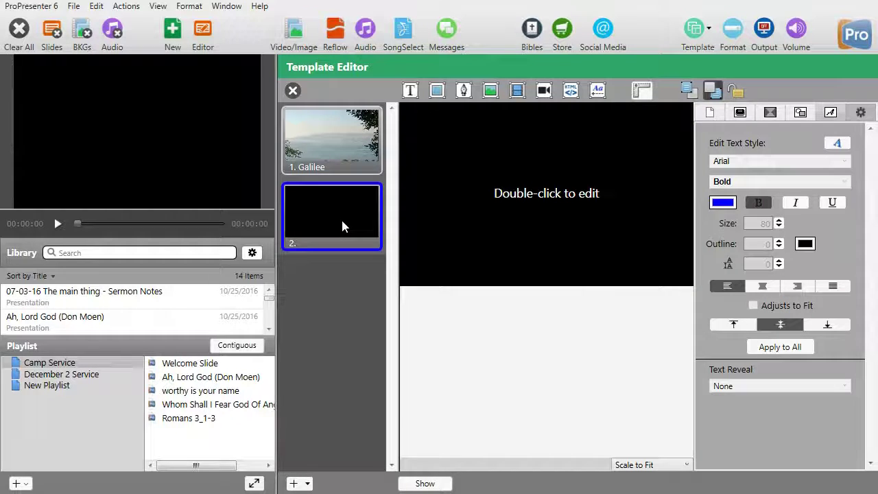
{"action": "left_click", "coordinate": [491, 95]}
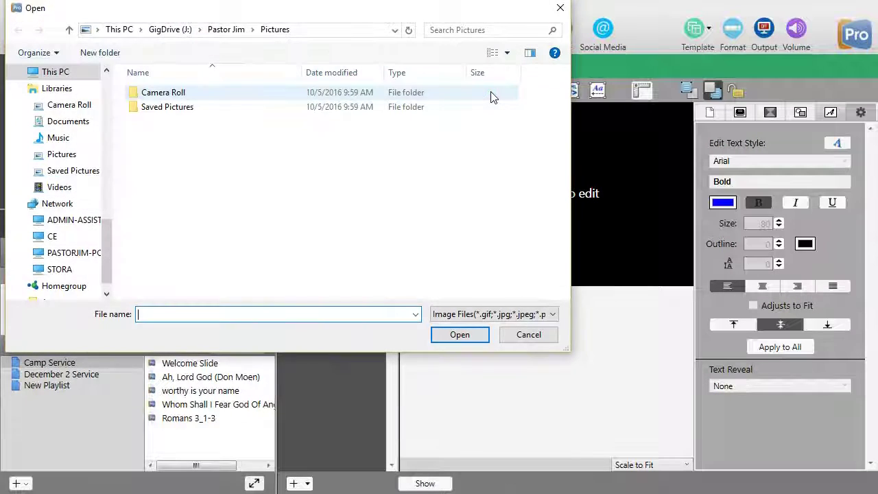
{"action": "left_click_drag", "start_coordinate": [107, 250], "coordinate": [107, 154]}
{"action": "left_click", "coordinate": [79, 176]}
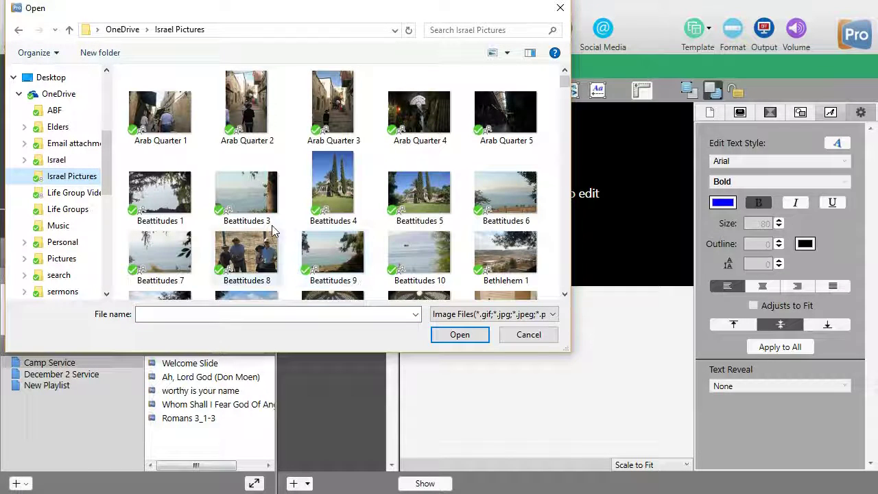
{"action": "left_click", "coordinate": [250, 192]}
{"action": "right_click", "coordinate": [250, 193]}
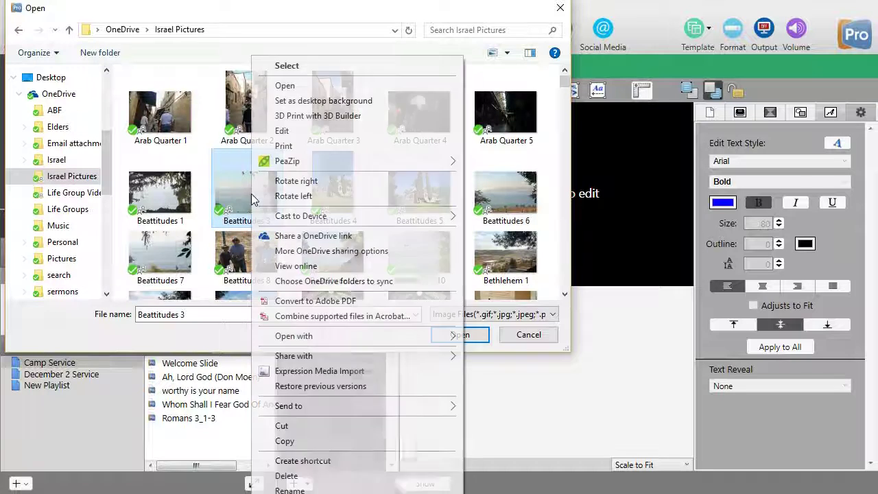
{"action": "double_click", "coordinate": [237, 192]}
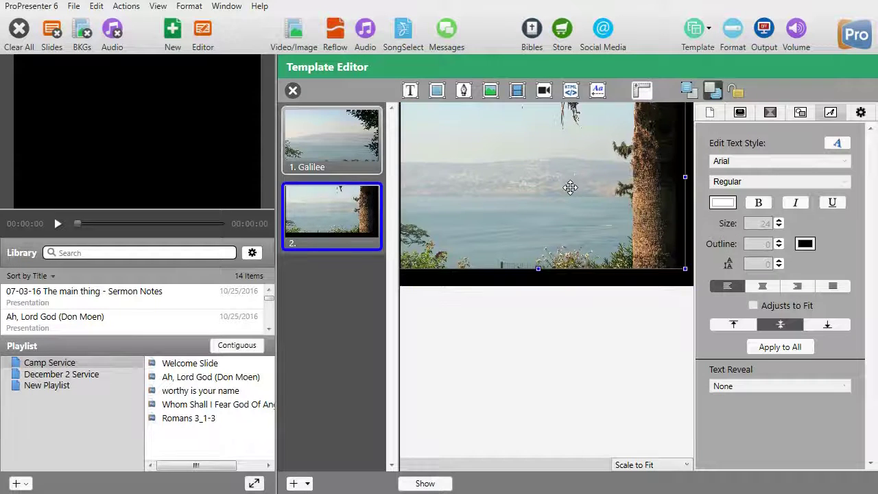
Reposition and enlarge the Beattitudes 3 picture on the second template slide so it covers the whole slide
{"action": "left_click_drag", "start_coordinate": [570, 187], "coordinate": [592, 181]}
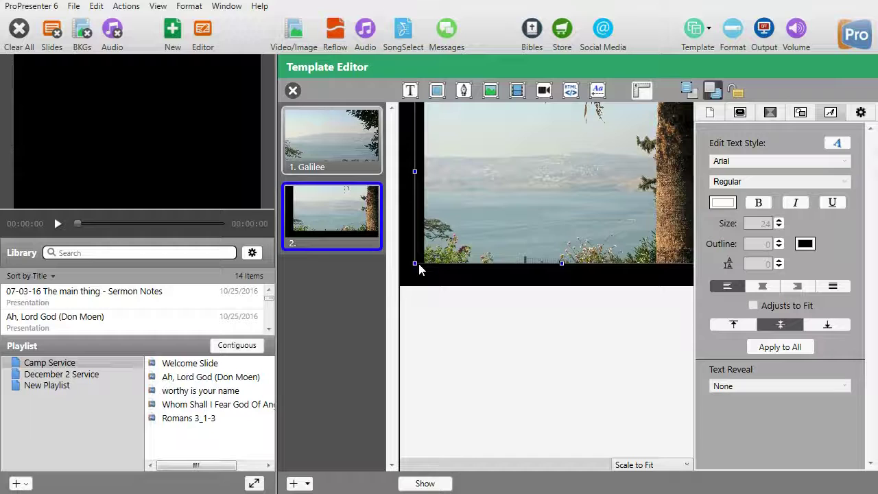
{"action": "left_click_drag", "start_coordinate": [416, 260], "coordinate": [385, 297]}
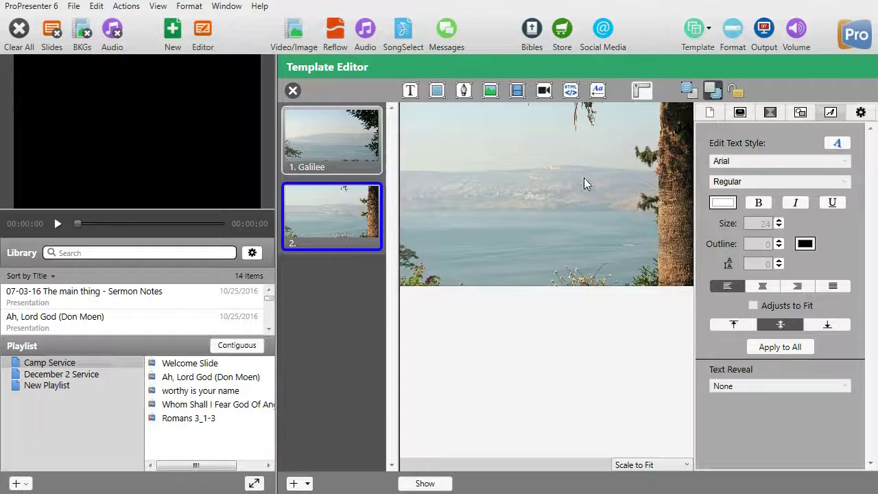
{"action": "left_click_drag", "start_coordinate": [584, 180], "coordinate": [584, 201]}
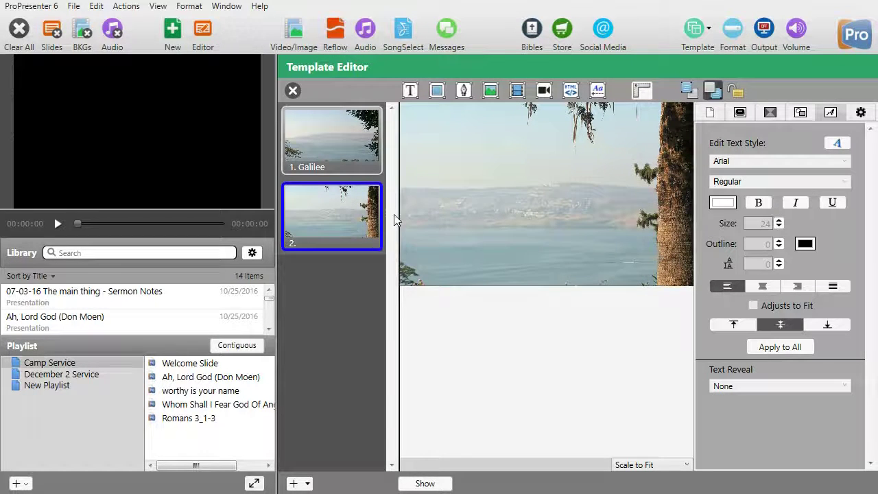
Send the picture on the second template slide behind its placeholder text
{"action": "left_click", "coordinate": [340, 223]}
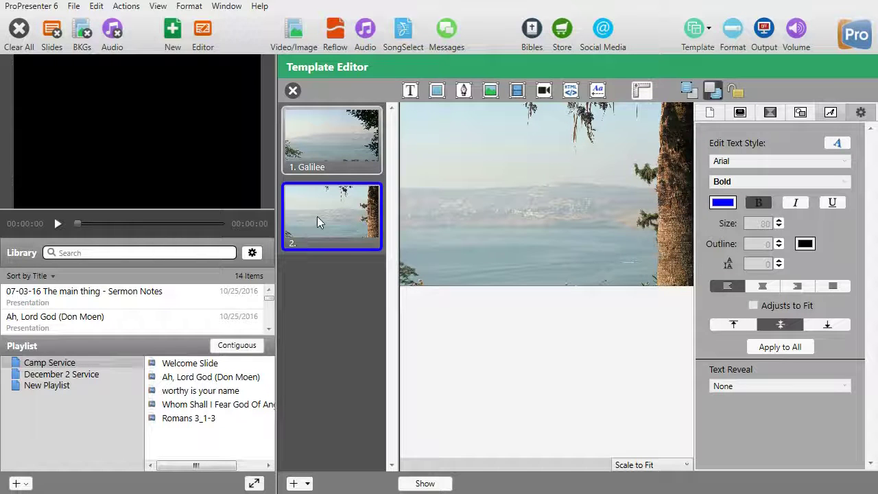
{"action": "left_click", "coordinate": [521, 207]}
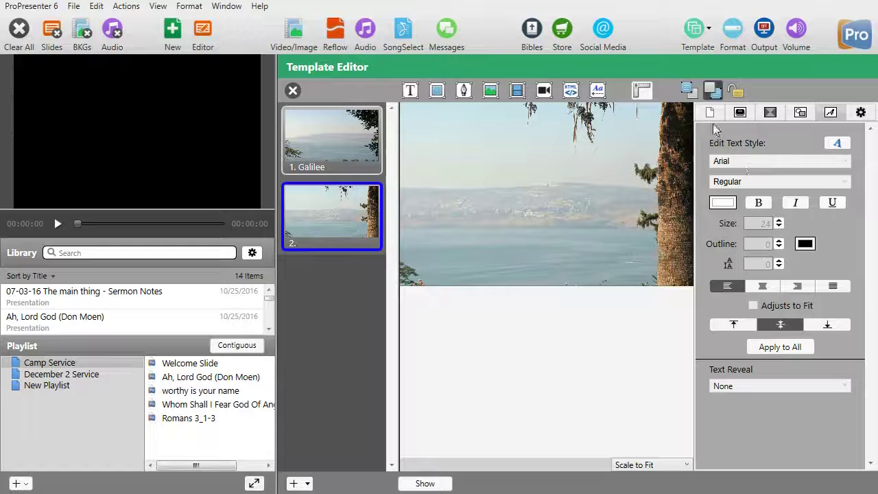
{"action": "left_click", "coordinate": [711, 90]}
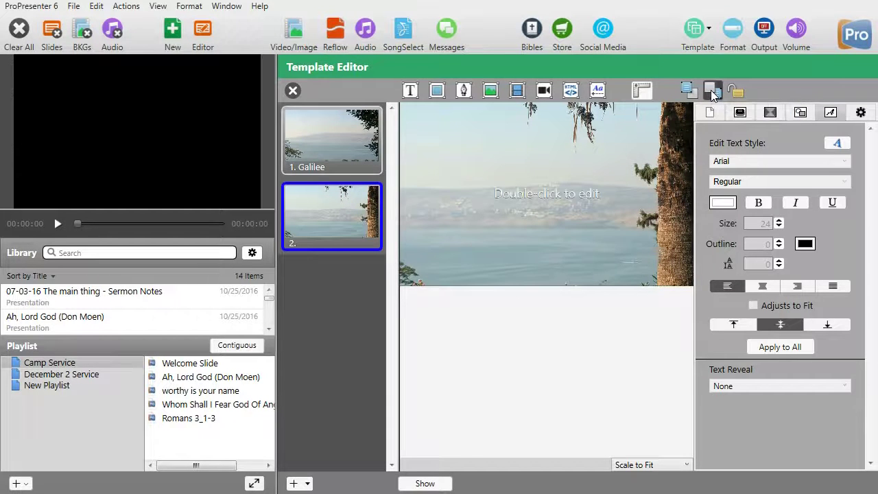
Select the second slide's placeholder text and set its colour to Black
{"action": "double_click", "coordinate": [550, 195]}
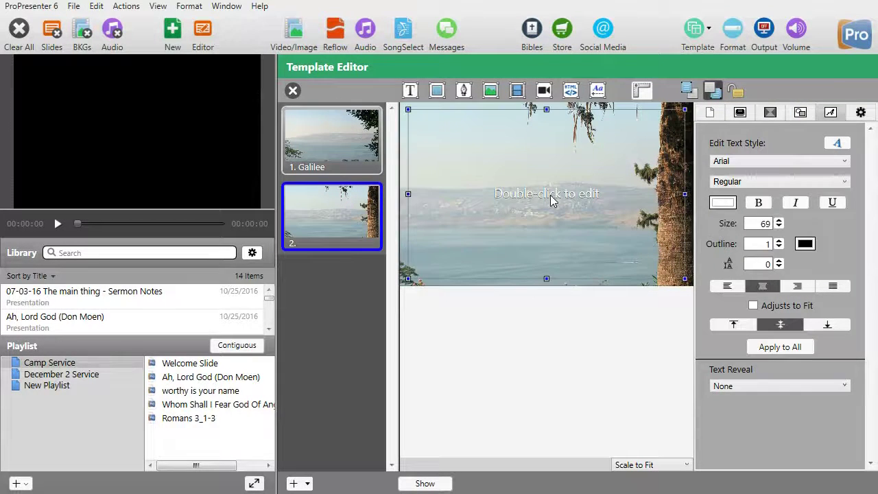
{"action": "left_click", "coordinate": [728, 205]}
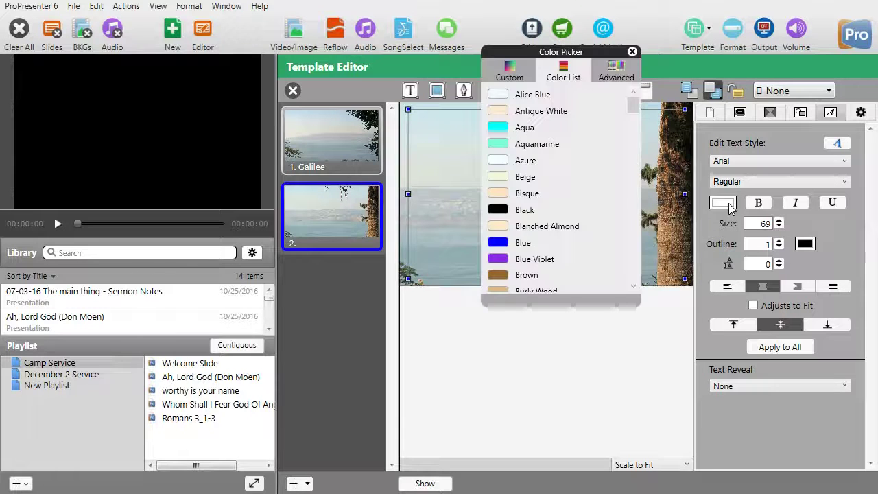
{"action": "left_click", "coordinate": [522, 212]}
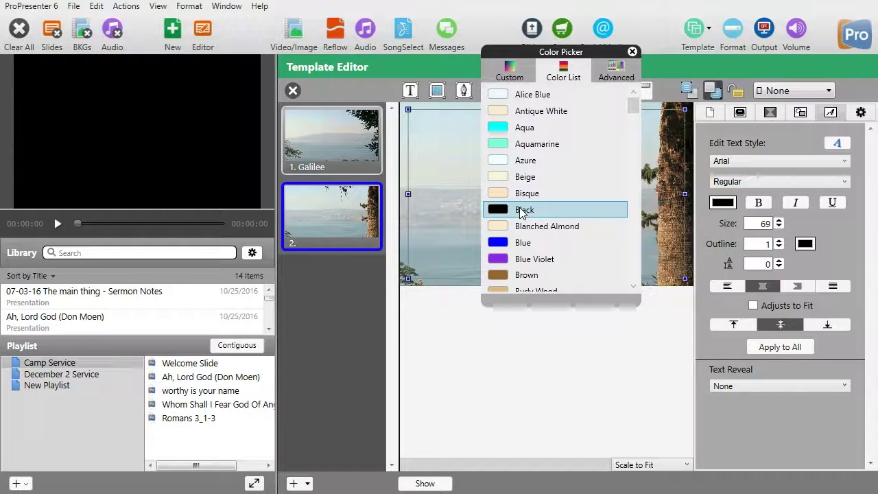
{"action": "scroll", "coordinate": [524, 213], "scroll_direction": "down", "scroll_amount": 2}
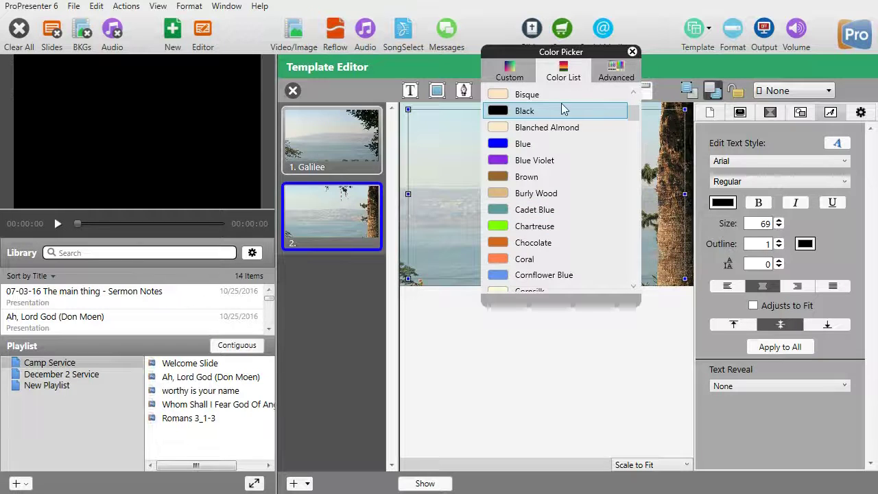
{"action": "left_click", "coordinate": [632, 52]}
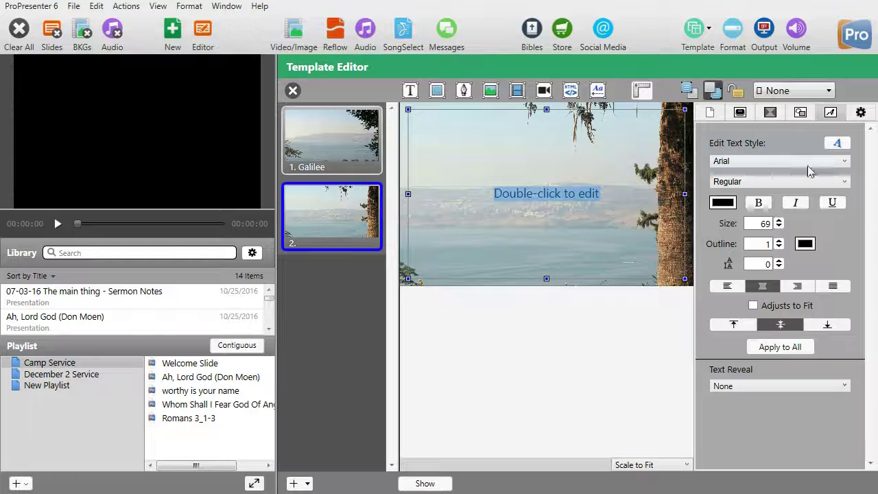
Make the second slide's placeholder text bold and set its font to Arial Rounded MT
{"action": "left_click", "coordinate": [764, 206]}
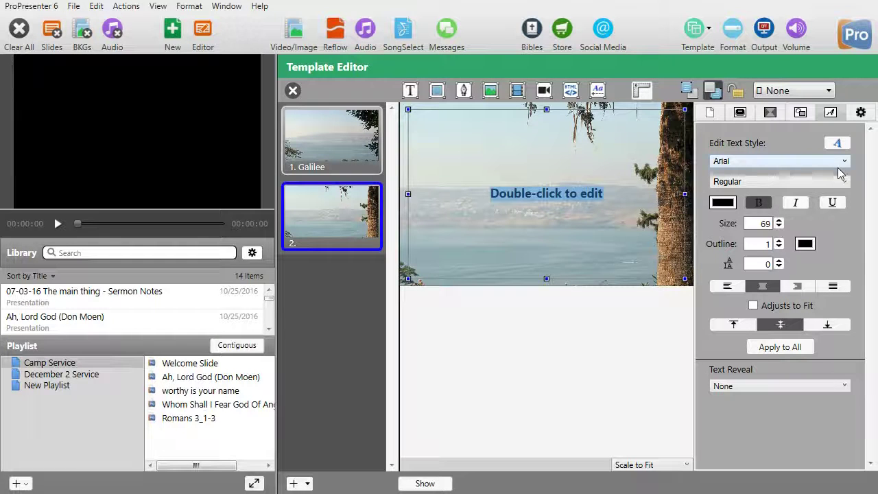
{"action": "left_click", "coordinate": [844, 164]}
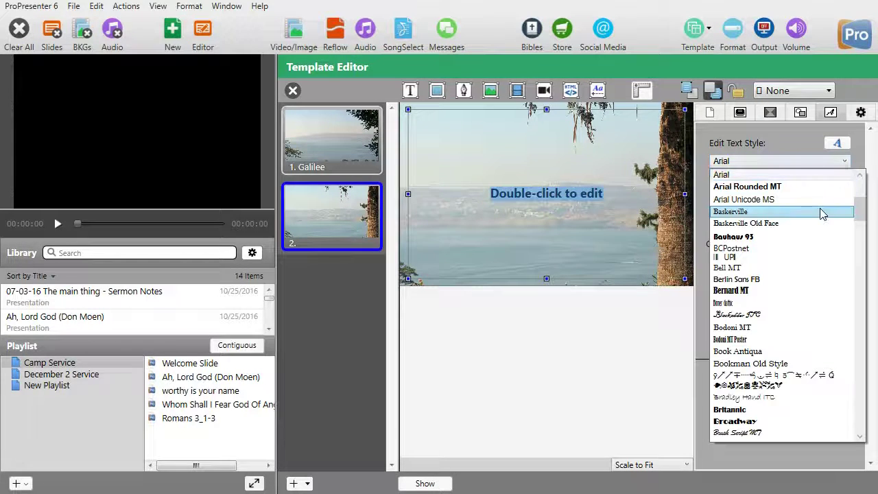
{"action": "left_click", "coordinate": [769, 190]}
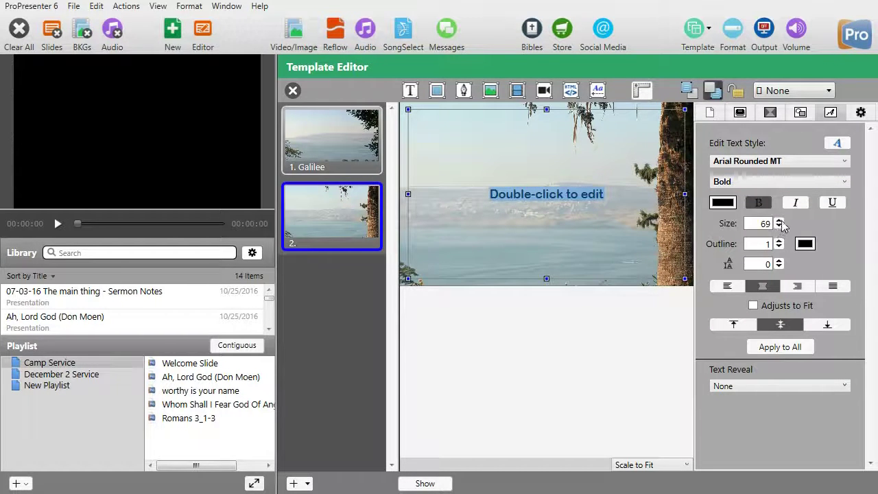
Increase the second slide's placeholder text size to 81
{"action": "left_click", "coordinate": [779, 220]}
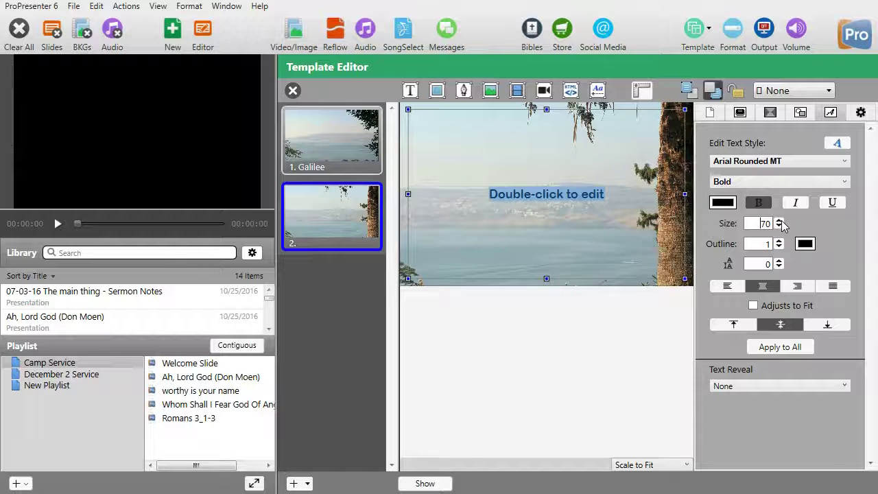
{"action": "left_click", "coordinate": [779, 221]}
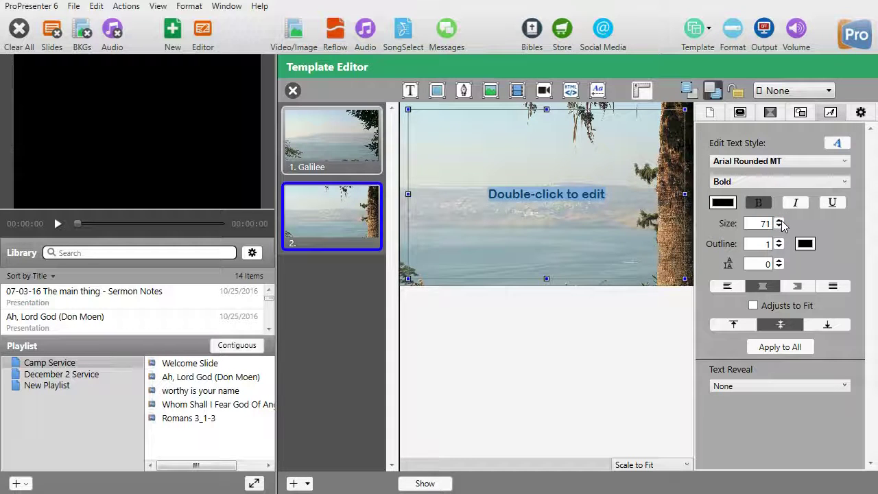
{"action": "left_click", "coordinate": [779, 221]}
{"action": "left_click", "coordinate": [779, 221]}
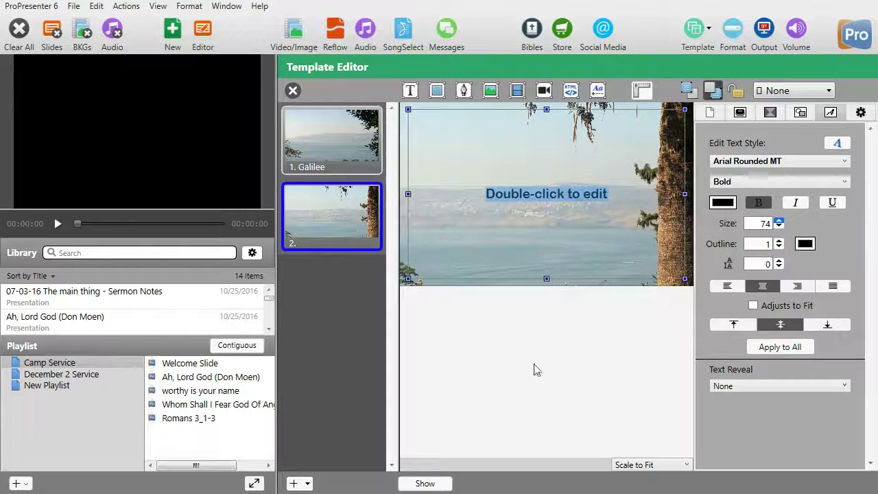
Assign the existing template label Galilee 2 to the second template slide and close the Template Editor
{"action": "right_click", "coordinate": [323, 230]}
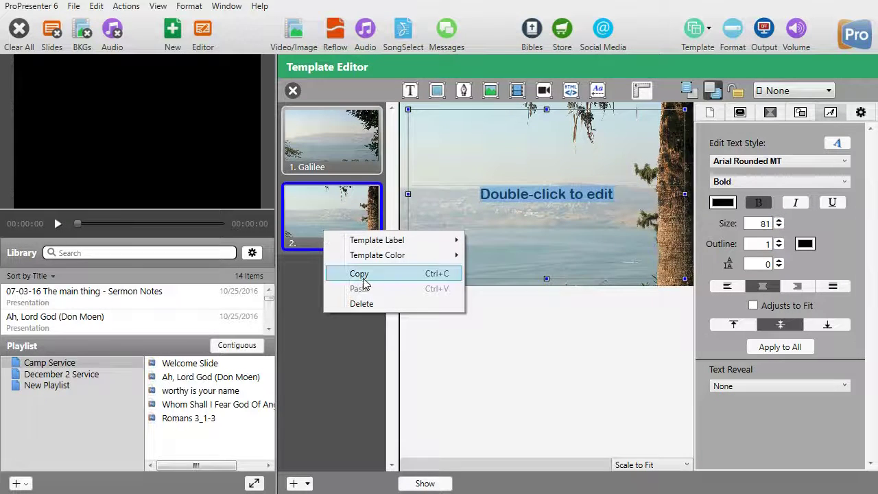
{"action": "mouse_move", "coordinate": [372, 241]}
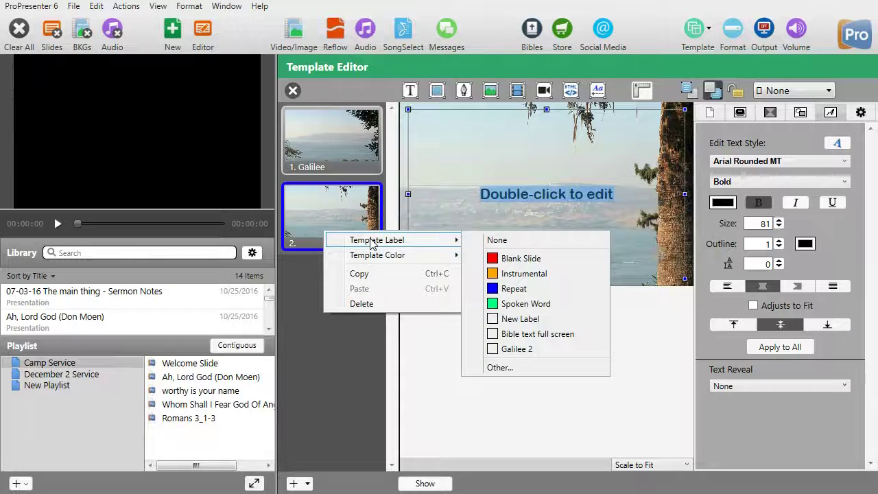
{"action": "left_click", "coordinate": [520, 350]}
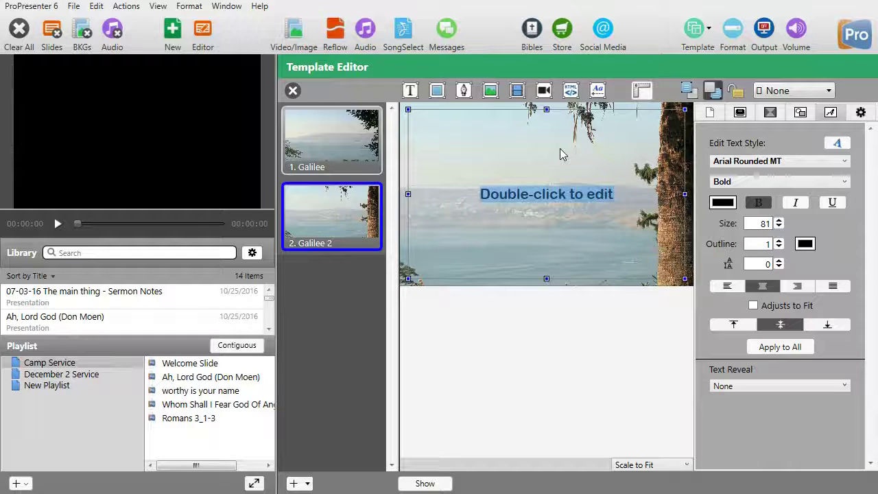
{"action": "left_click", "coordinate": [292, 92]}
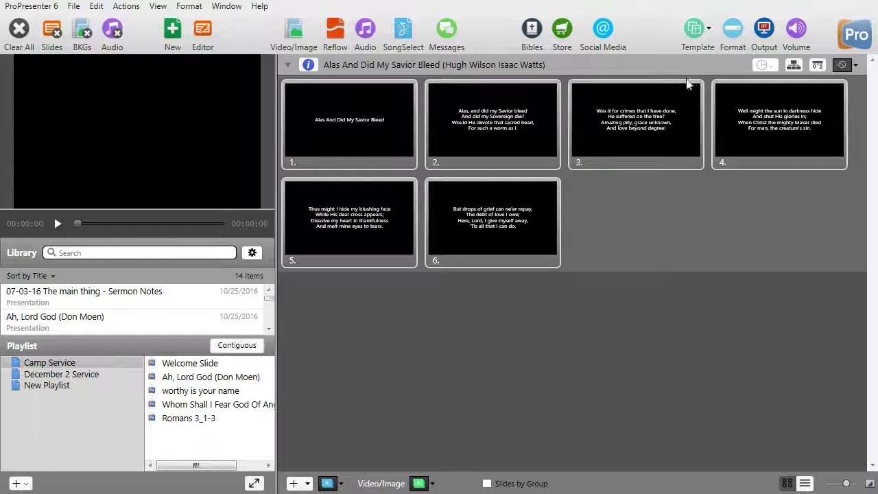
Apply the Galilee template from the Test group to the song Alas And Did My Savior Bleed and display its sixth slide
{"action": "left_click", "coordinate": [328, 213]}
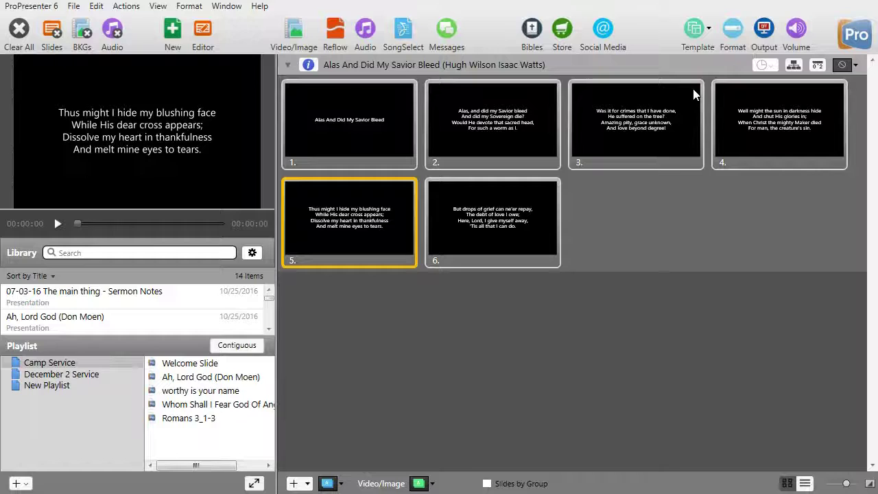
{"action": "left_click", "coordinate": [695, 29]}
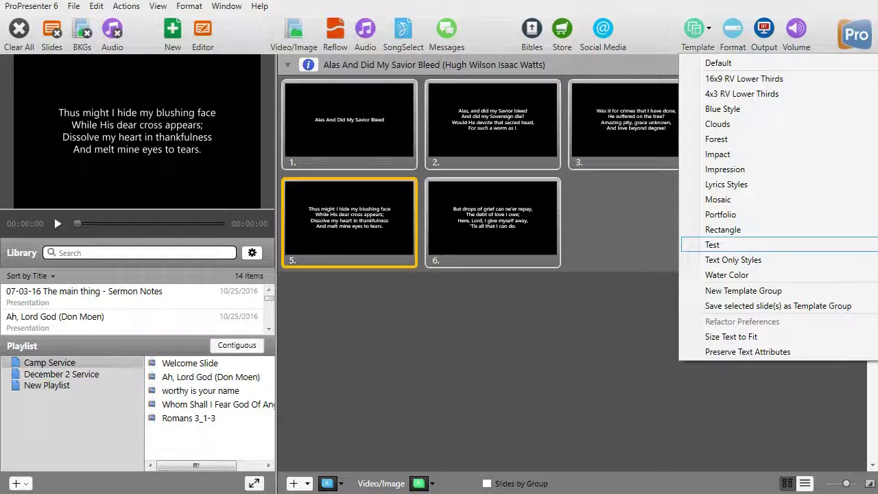
{"action": "left_click", "coordinate": [712, 245]}
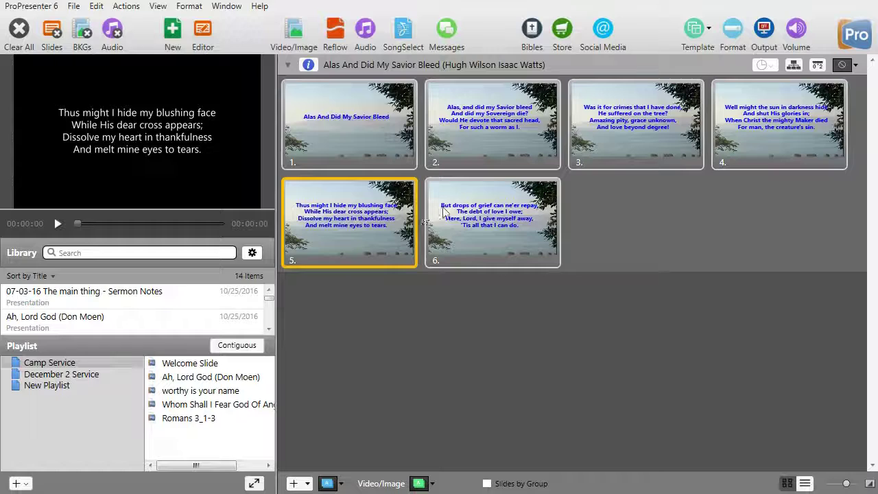
{"action": "left_click", "coordinate": [483, 211]}
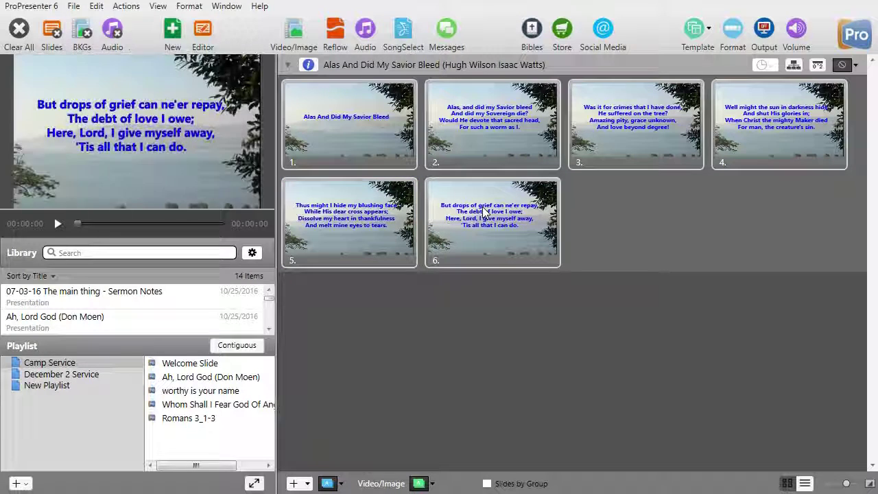
{"action": "right_click", "coordinate": [484, 212]}
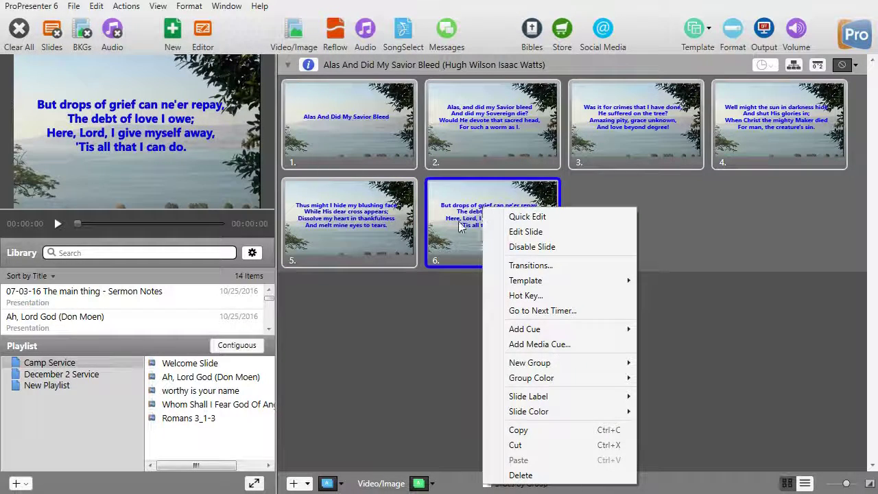
{"action": "left_click", "coordinate": [457, 223]}
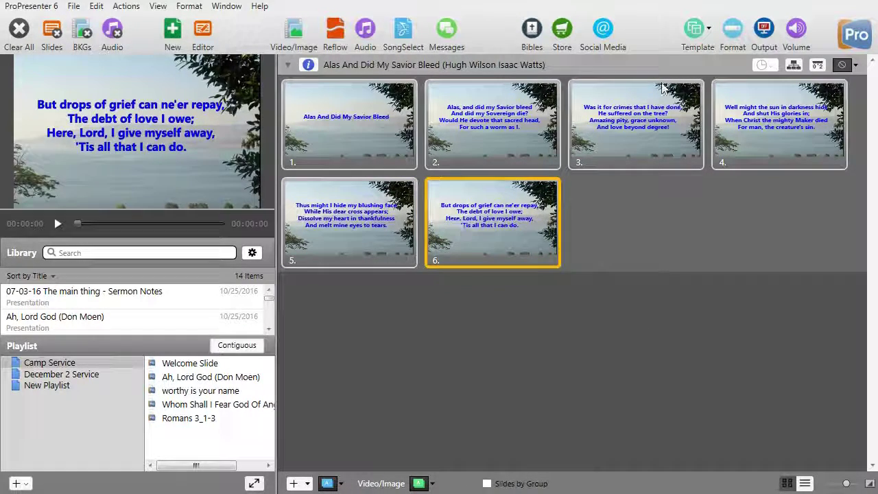
Apply the Galilee 2 template from the Test group to the song's slides and display the title slide
{"action": "left_click", "coordinate": [696, 29]}
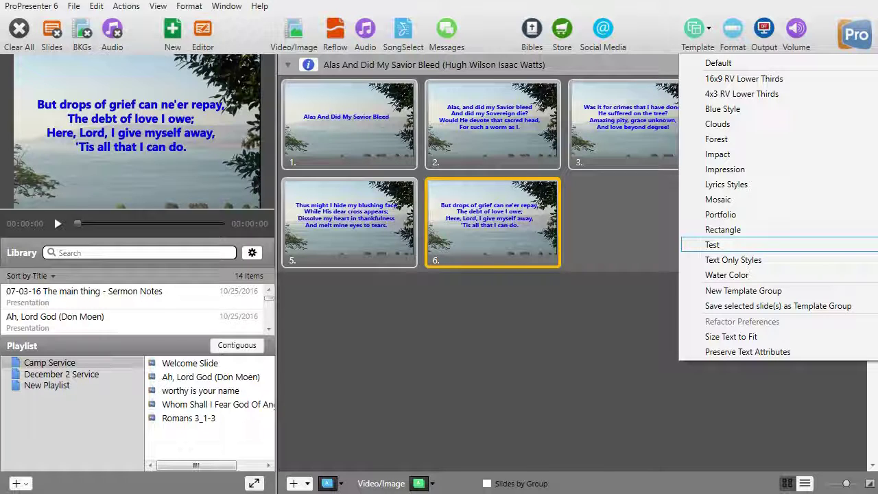
{"action": "left_click", "coordinate": [871, 245]}
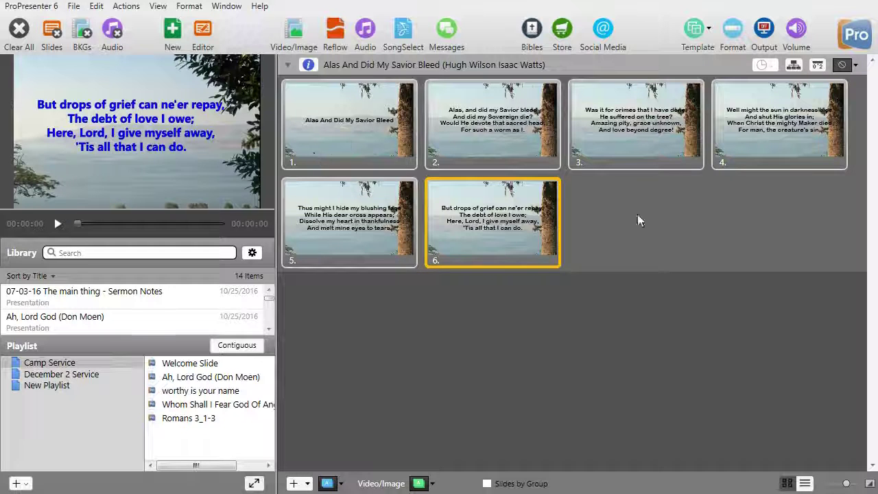
{"action": "left_click", "coordinate": [369, 127]}
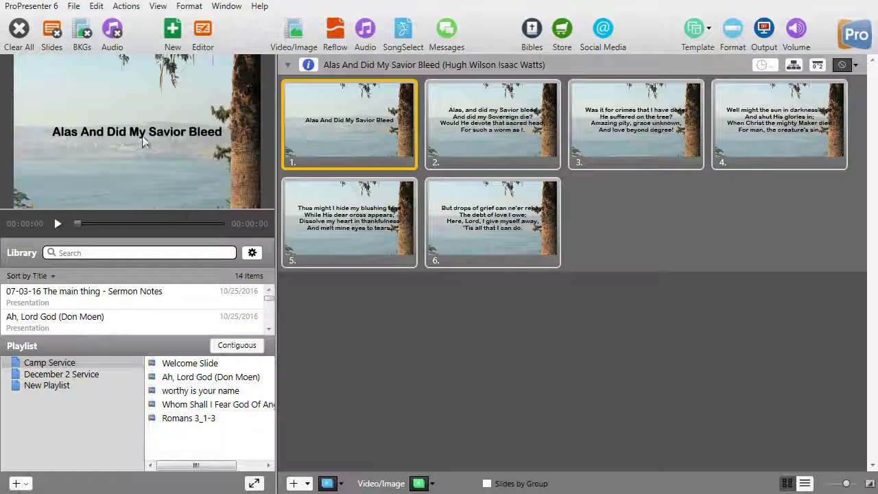